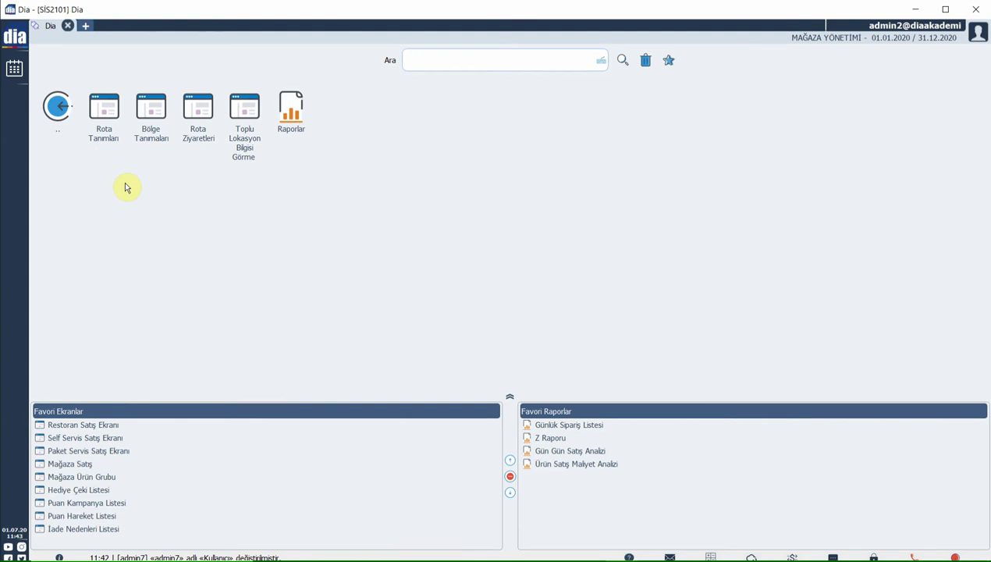
# Create a new route definition with the description "ROTA 2".
pyautogui.click(106, 118)
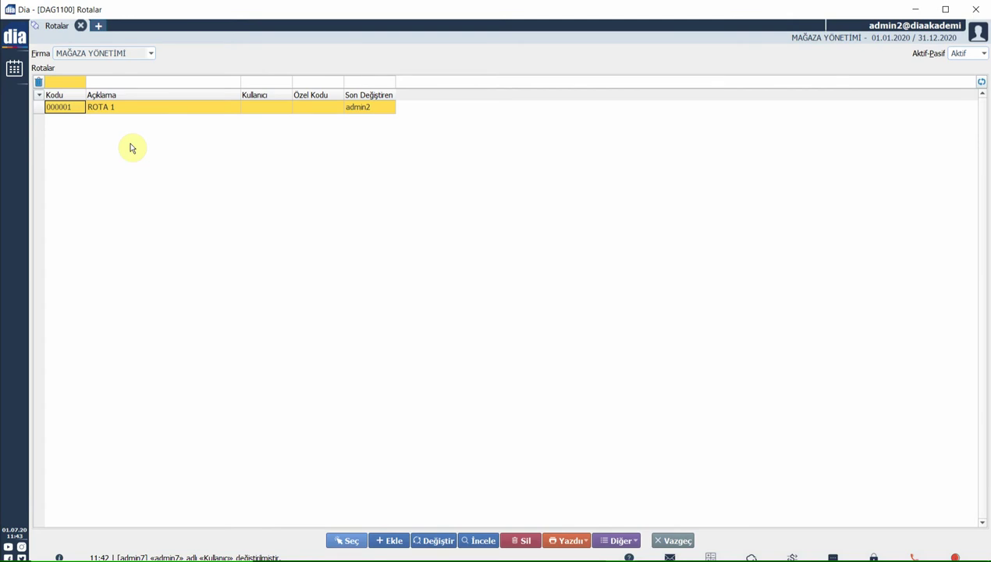
pyautogui.click(390, 540)
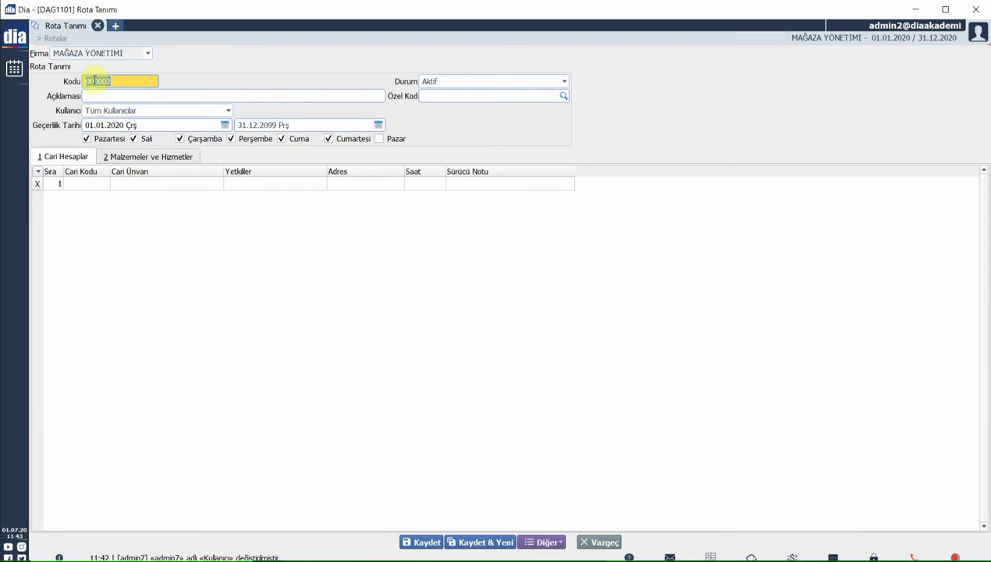
pyautogui.press('Tab')
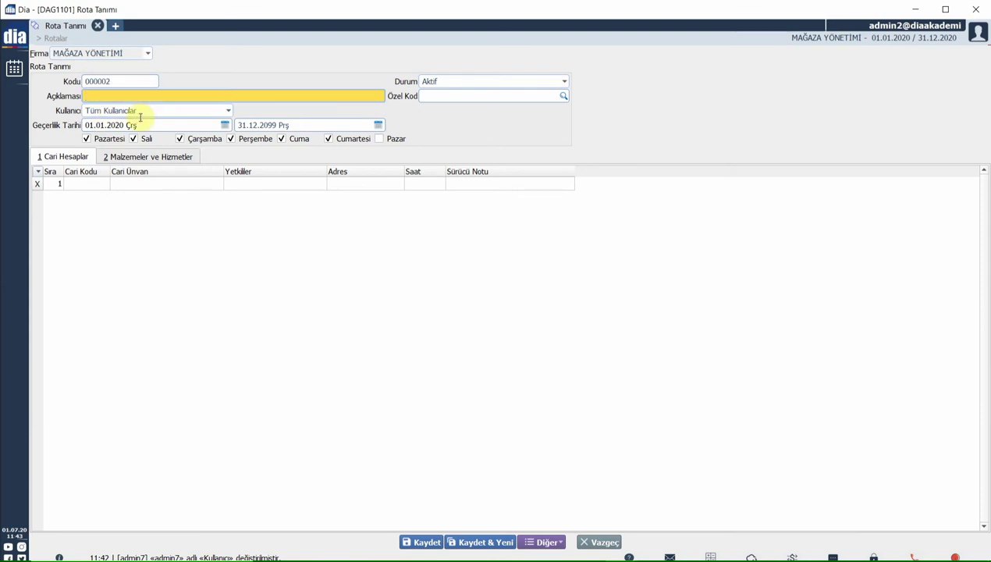
pyautogui.write('i')
pyautogui.write('ROTA 2')
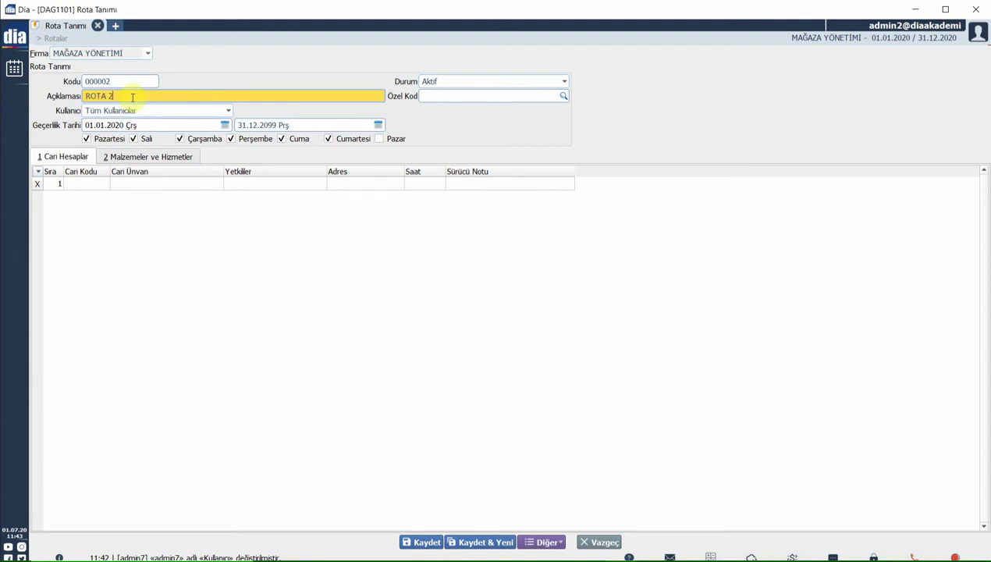
# Examine the user and status choices available for the new route, leaving the selections as they are.
pyautogui.click(138, 111)
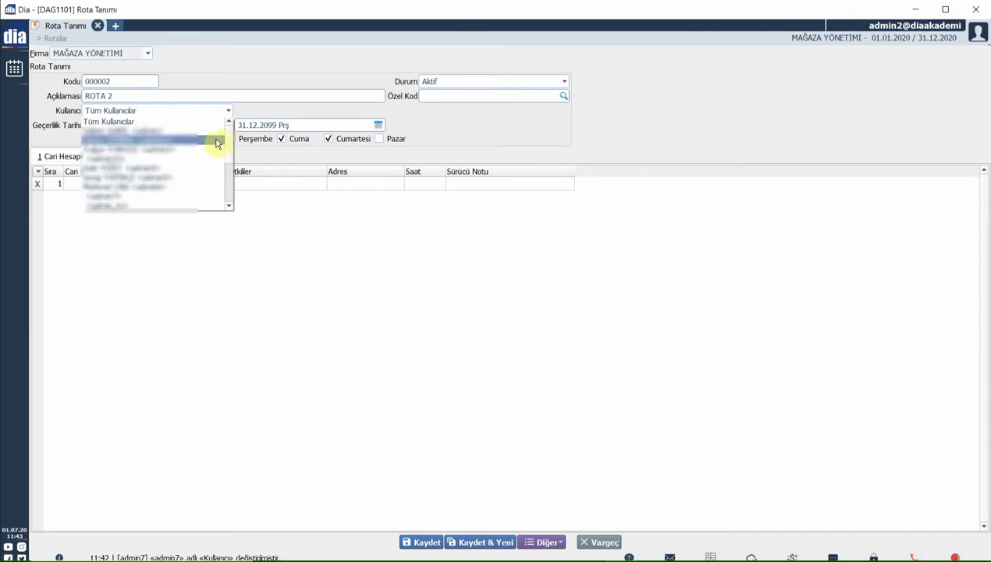
pyautogui.scroll(-3, 223, 195)
pyautogui.scroll(3, 228, 140)
pyautogui.click(296, 148)
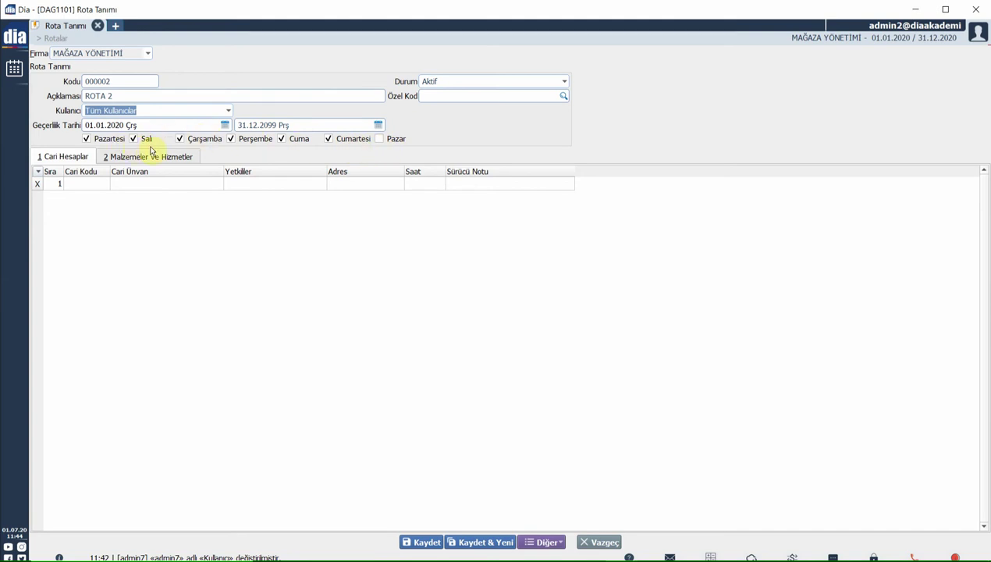
pyautogui.click(419, 84)
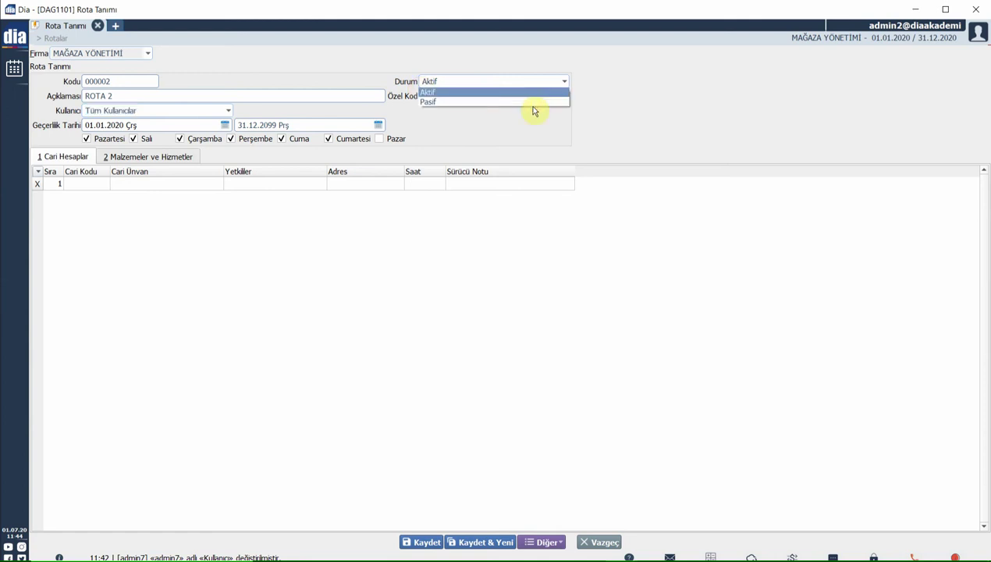
pyautogui.click(587, 70)
pyautogui.press('Tab')
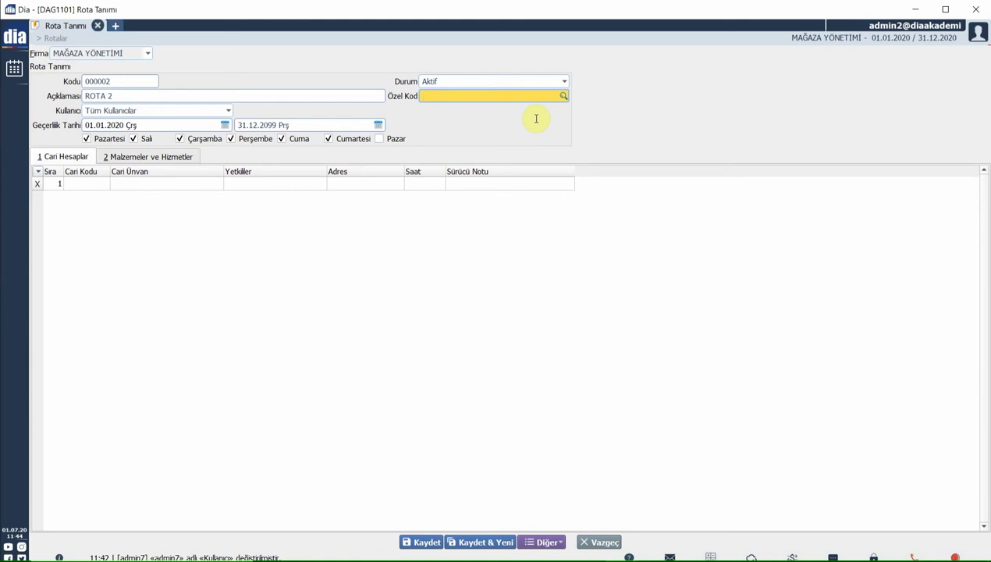
# Add the customer account DİA YAZILIM with its Fatura Adresi as the route's first stop.
pyautogui.click(88, 183)
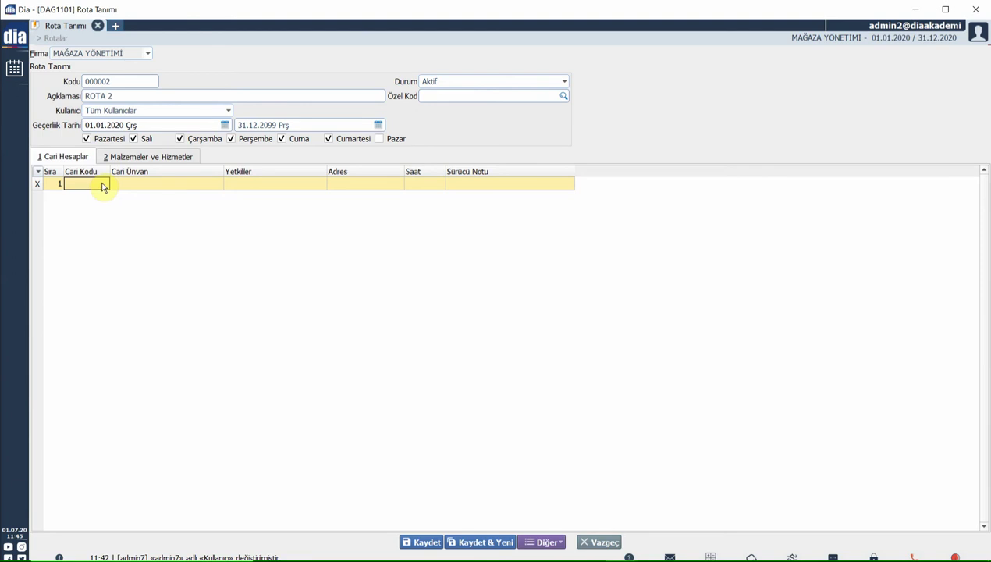
pyautogui.press('Return')
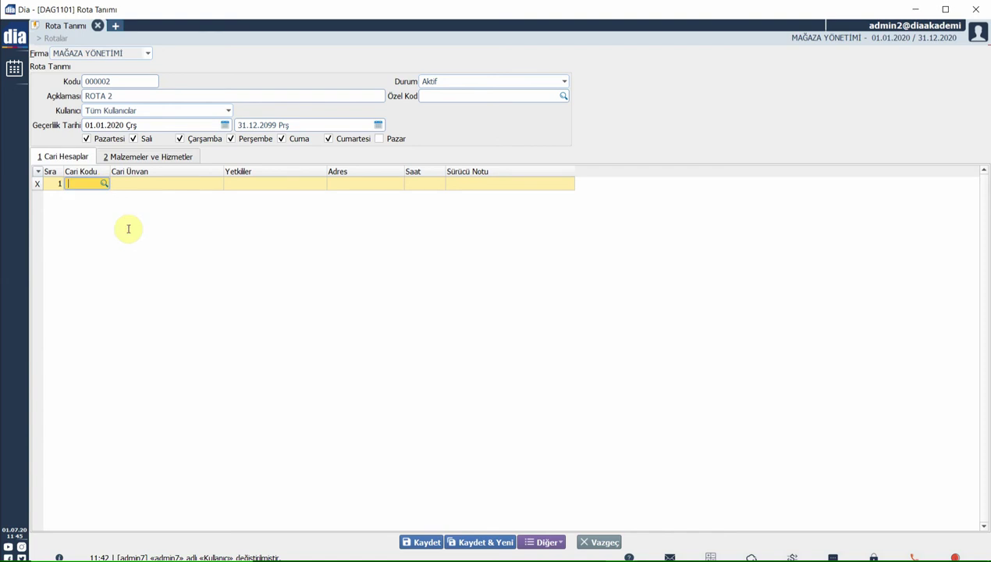
pyautogui.press('Return')
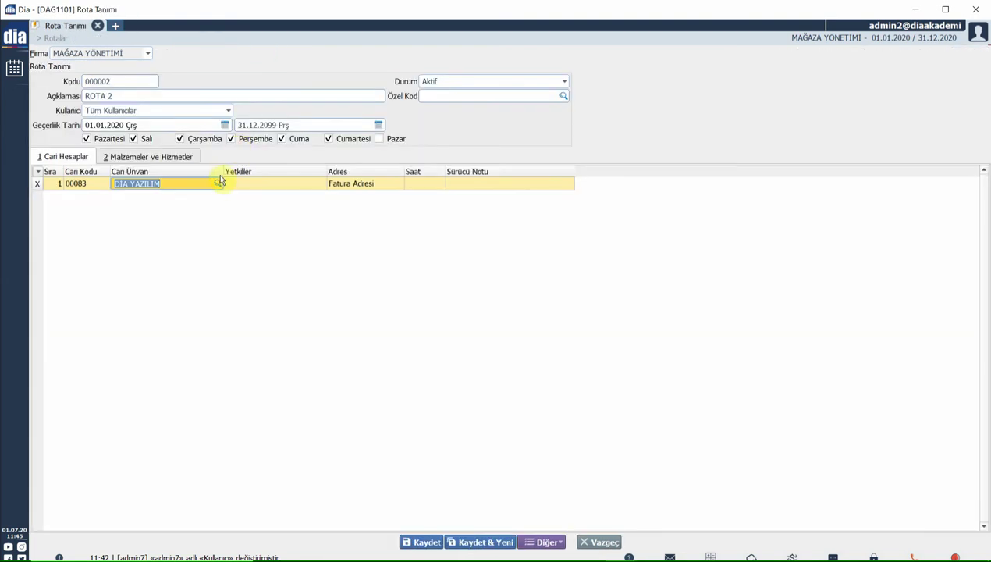
pyautogui.press('Return')
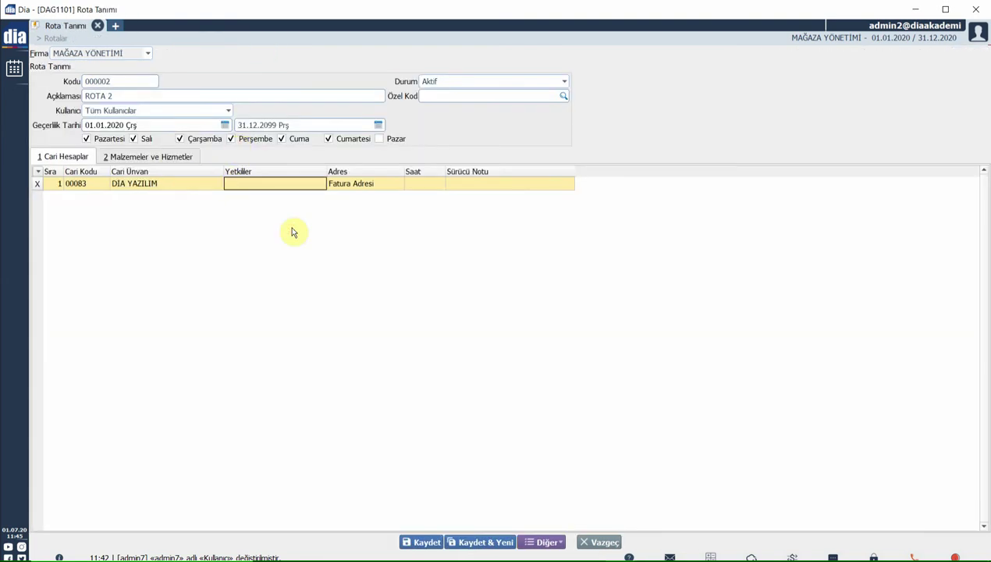
pyautogui.click(336, 183)
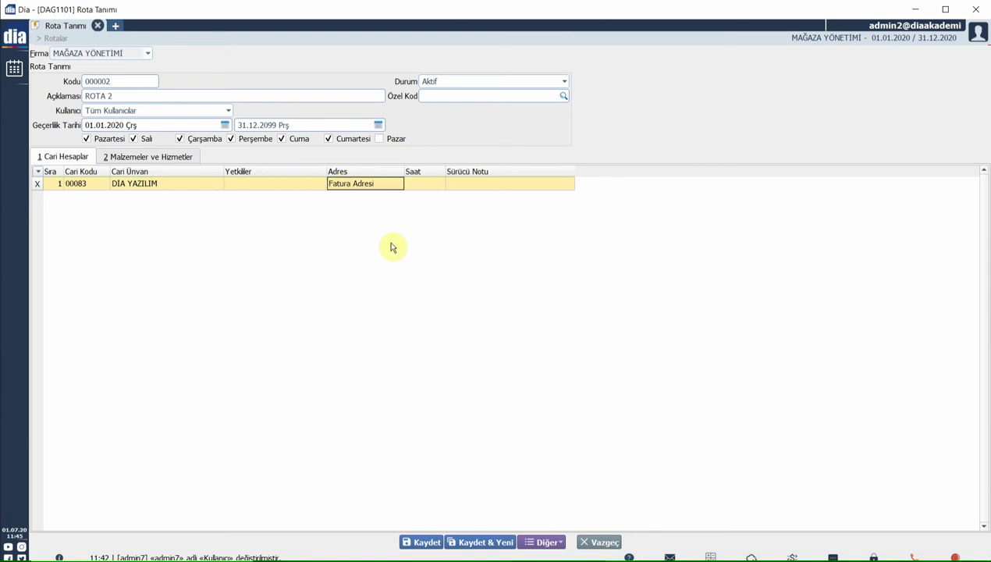
# Bulk-add the accounts Yıldırımlar İletişim Hizmetleri, Tusem İletişim, Turpak İletişim A.Ş. and Tunahanlar İletişim to the route.
pyautogui.click(538, 542)
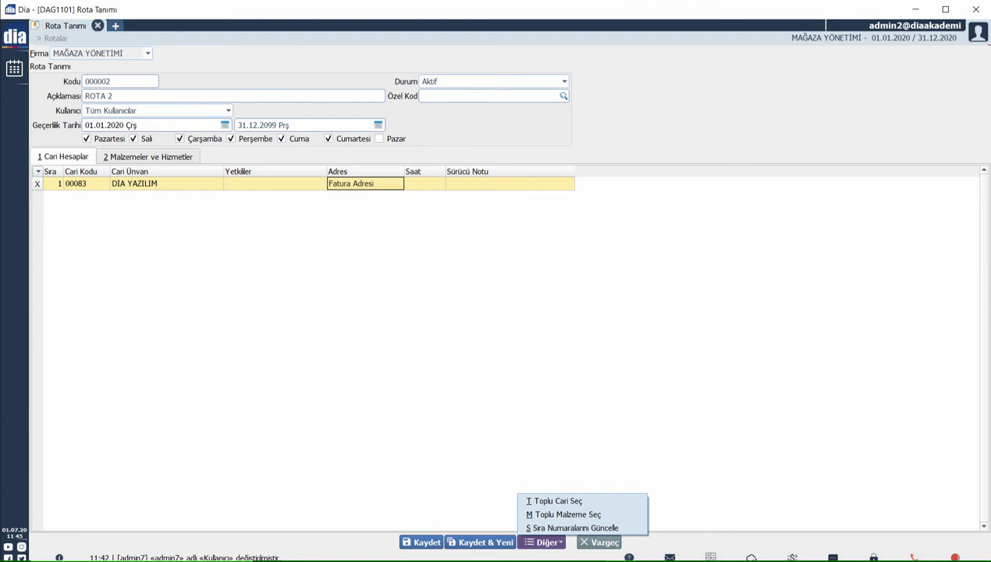
pyautogui.click(554, 501)
pyautogui.moveTo(195, 224); pyautogui.dragTo(290, 283)
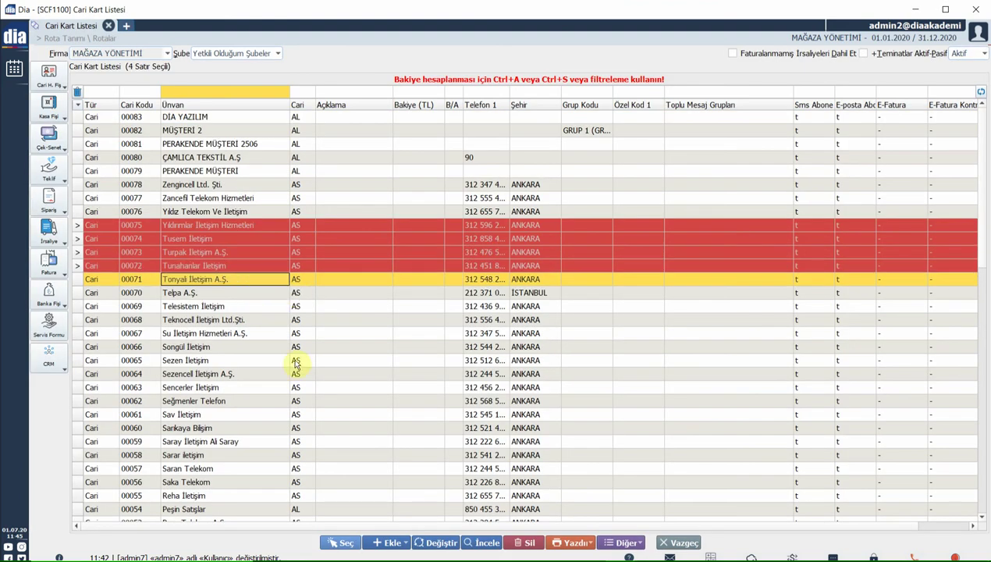
pyautogui.click(335, 542)
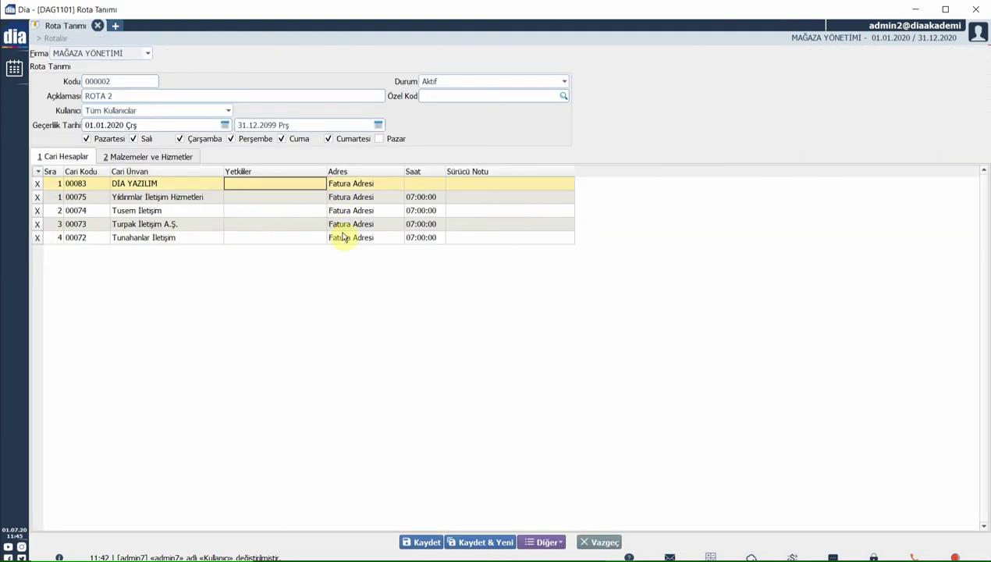
# Check the contact and address choices for DİA YAZILIM and set its visit time to 09:00.
pyautogui.click(279, 199)
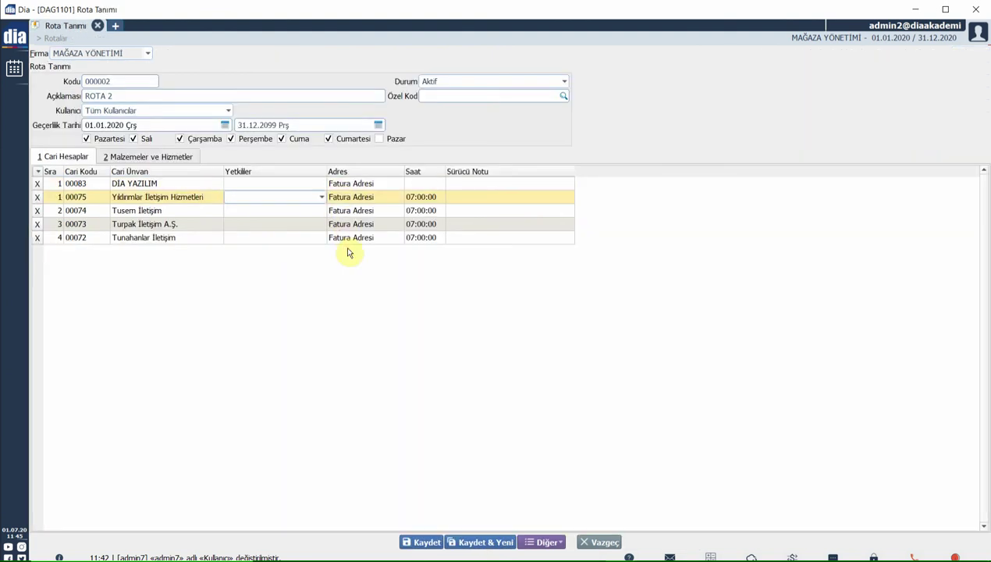
pyautogui.click(259, 185)
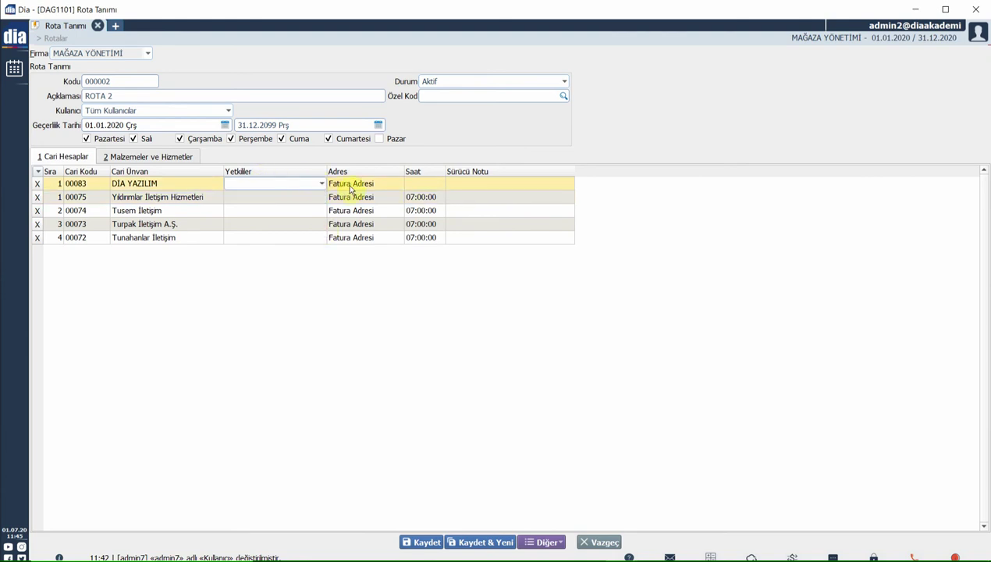
pyautogui.click(347, 185)
pyautogui.hotkey('alt', 'Down')
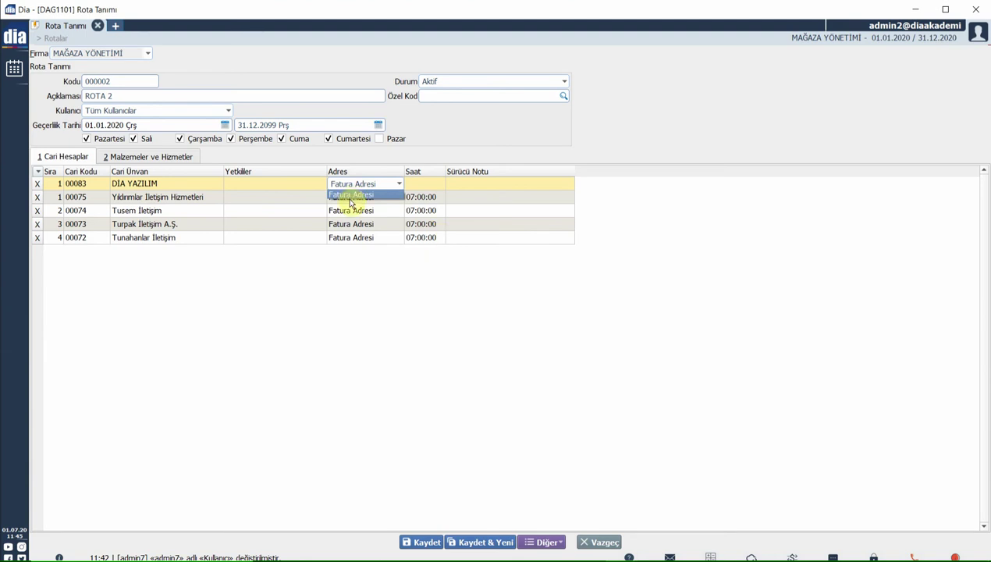
pyautogui.click(409, 184)
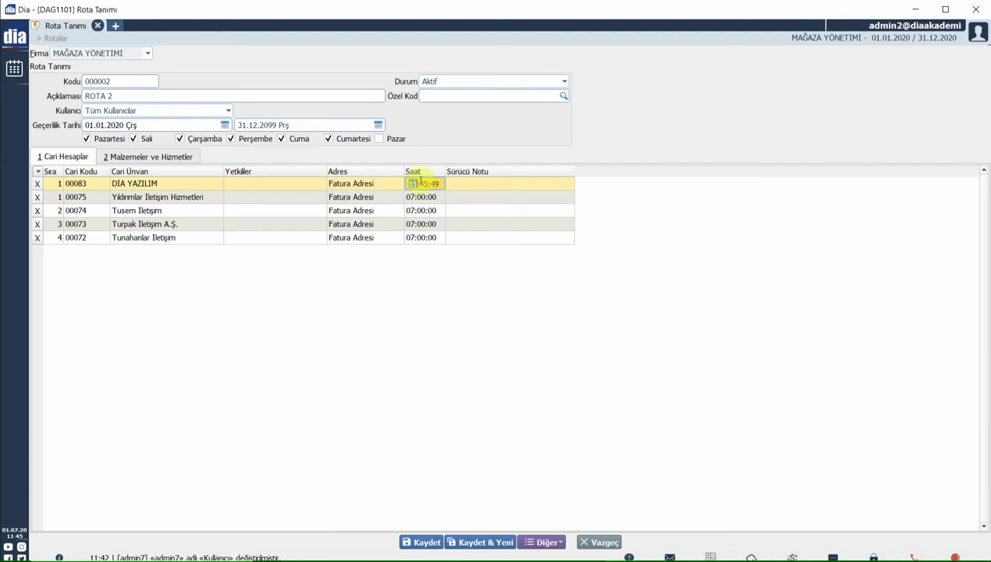
pyautogui.write('0900')
pyautogui.press('Return')
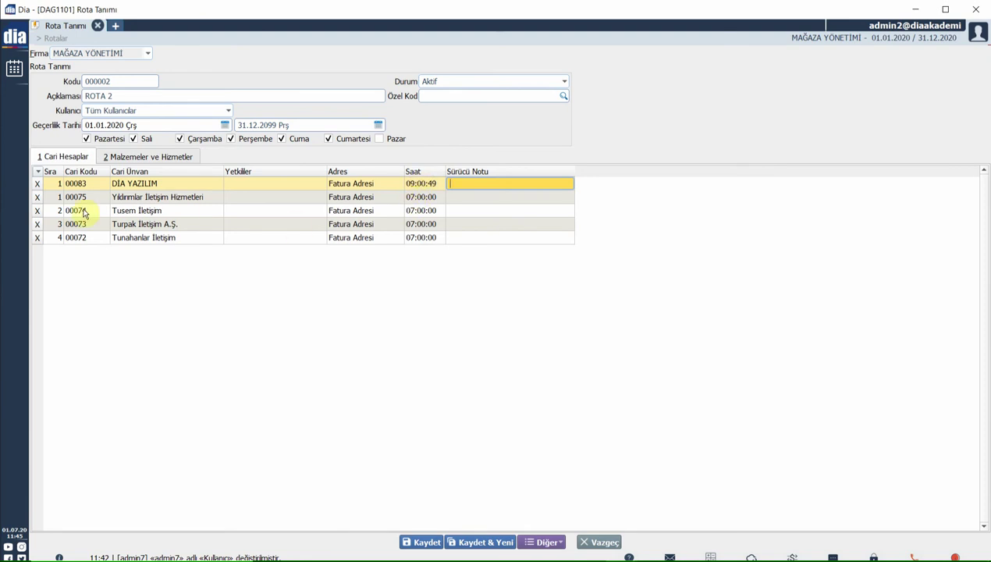
# Renumber the four accounts below DİA YAZILIM as 2, 3, 4 and 5 in the visit order.
pyautogui.click(56, 199)
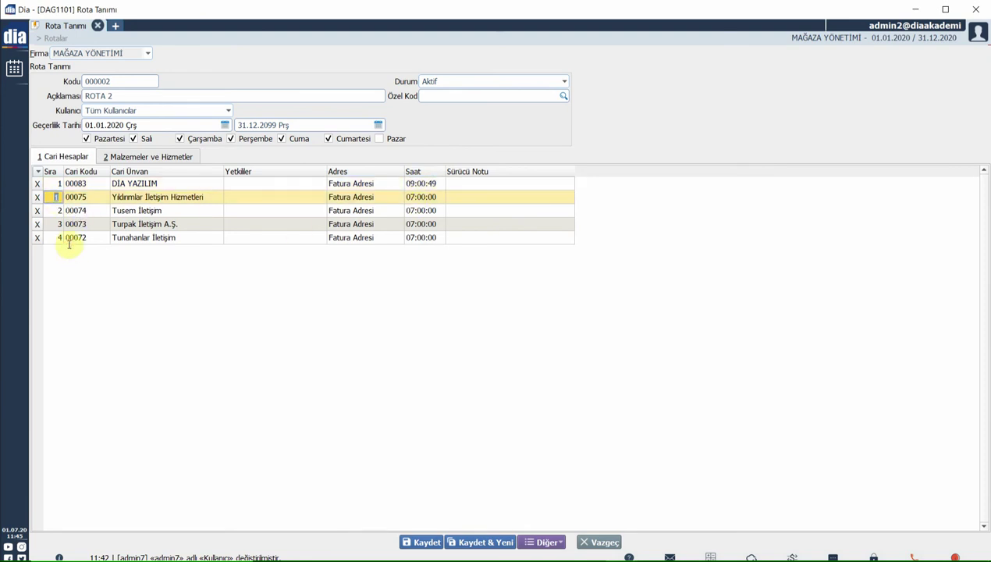
pyautogui.press('Return')
pyautogui.press('Down')
pyautogui.write('3')
pyautogui.press('Return')
pyautogui.press('Down')
pyautogui.write('4')
pyautogui.press('Return')
pyautogui.press('Down')
pyautogui.write('5')
pyautogui.press('Return')
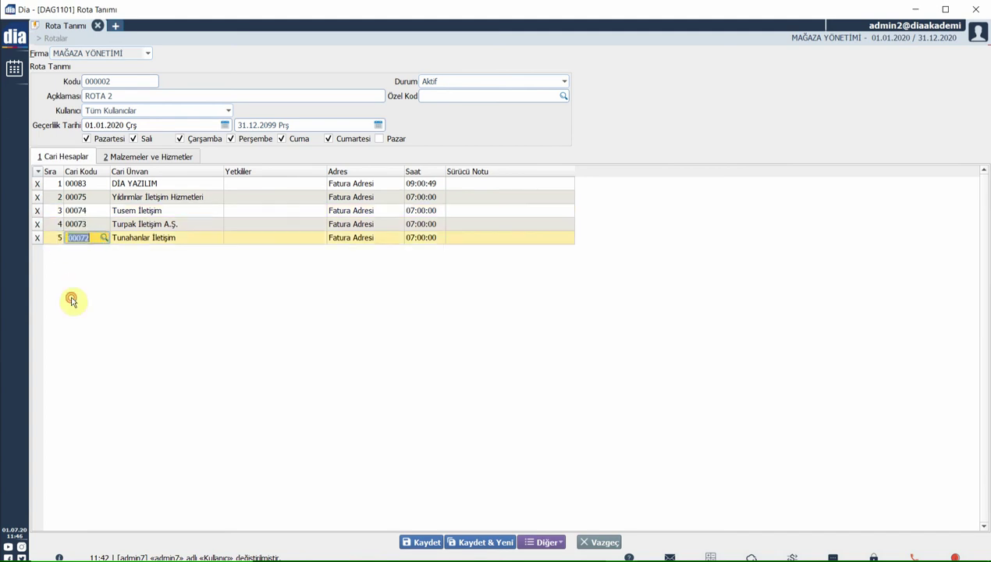
# Set the visit times of accounts 2 to 5 to 10:00, 11:00, 12:00 and 13:00 respectively.
pyautogui.click(150, 225)
pyautogui.click(408, 197)
pyautogui.write('10')
pyautogui.press('Return')
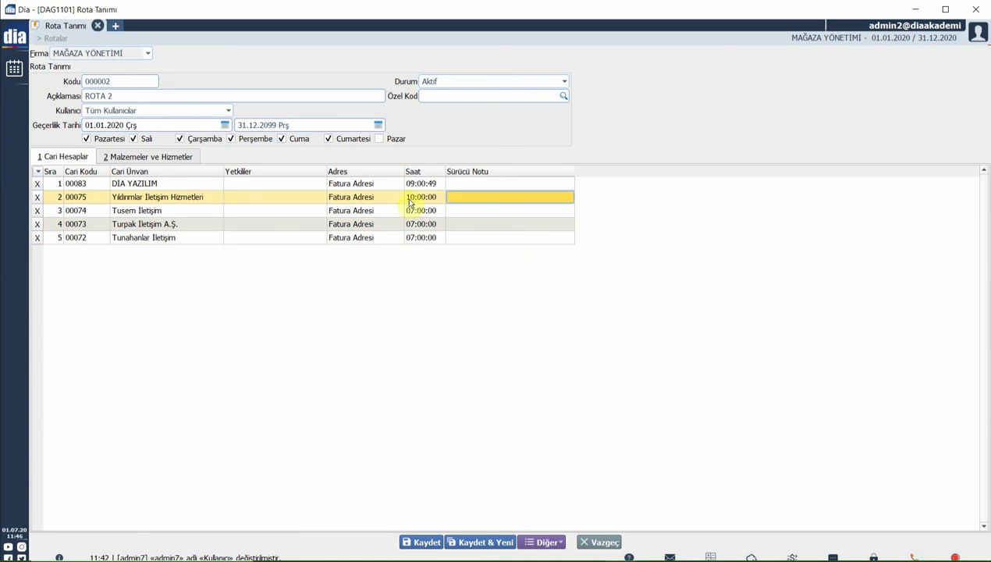
pyautogui.press('Return')
pyautogui.write('11')
pyautogui.press('Return')
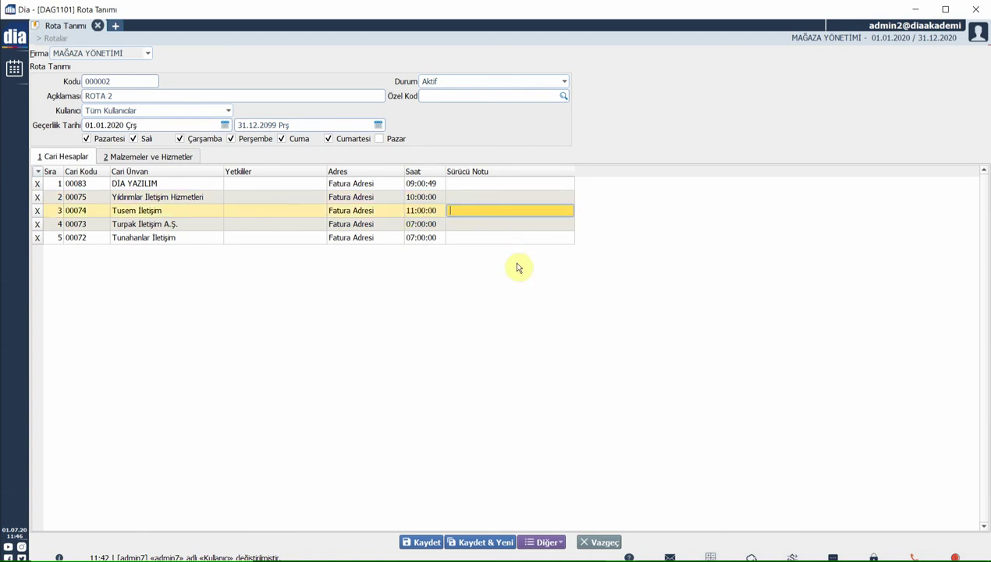
pyautogui.press('Return')
pyautogui.write('12')
pyautogui.press('Return')
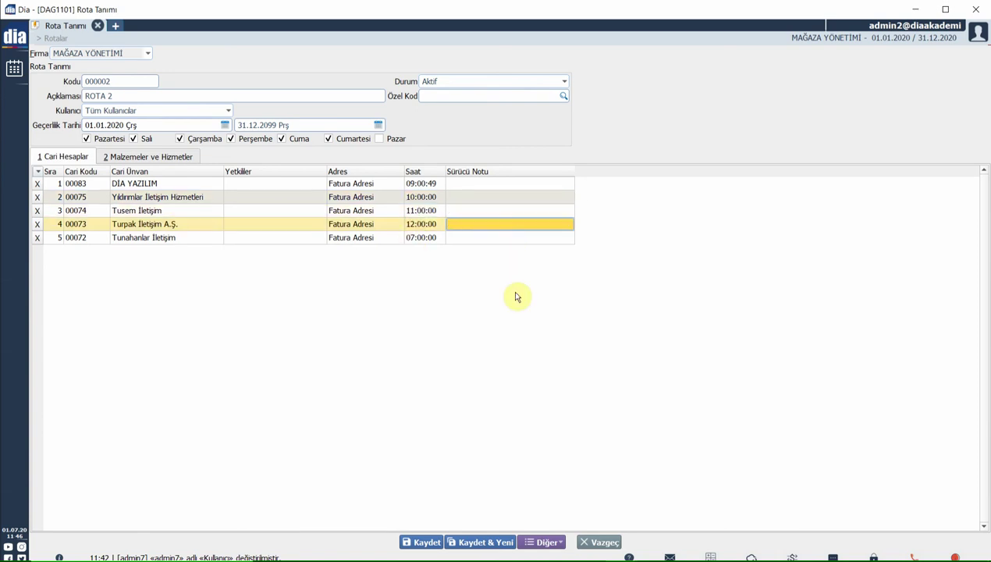
pyautogui.press('Return')
pyautogui.write('13')
pyautogui.press('Return')
# Enter the driver note "Belgeler eksiksiz alınsın" for DİA YAZILIM.
pyautogui.click(454, 185)
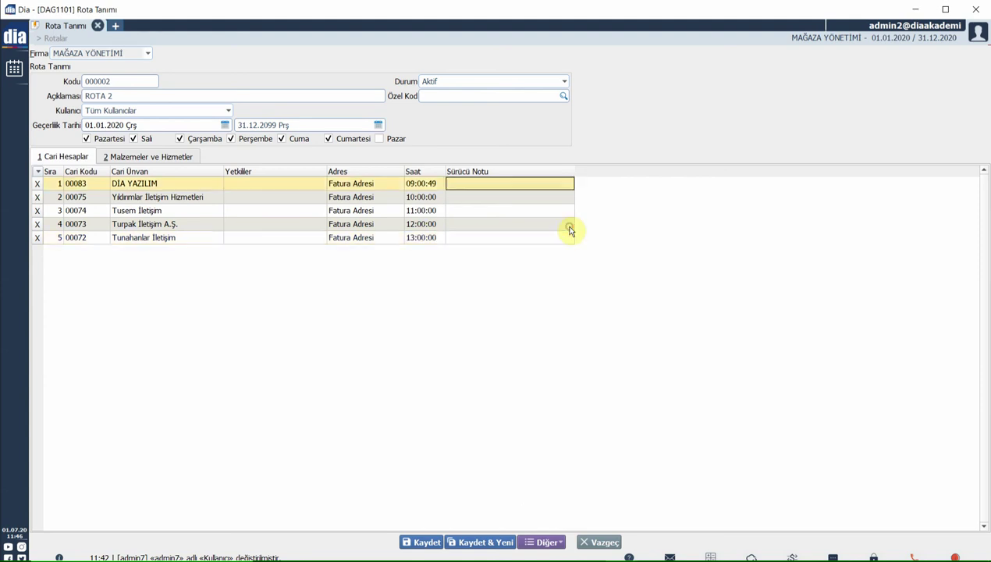
pyautogui.press('Escape')
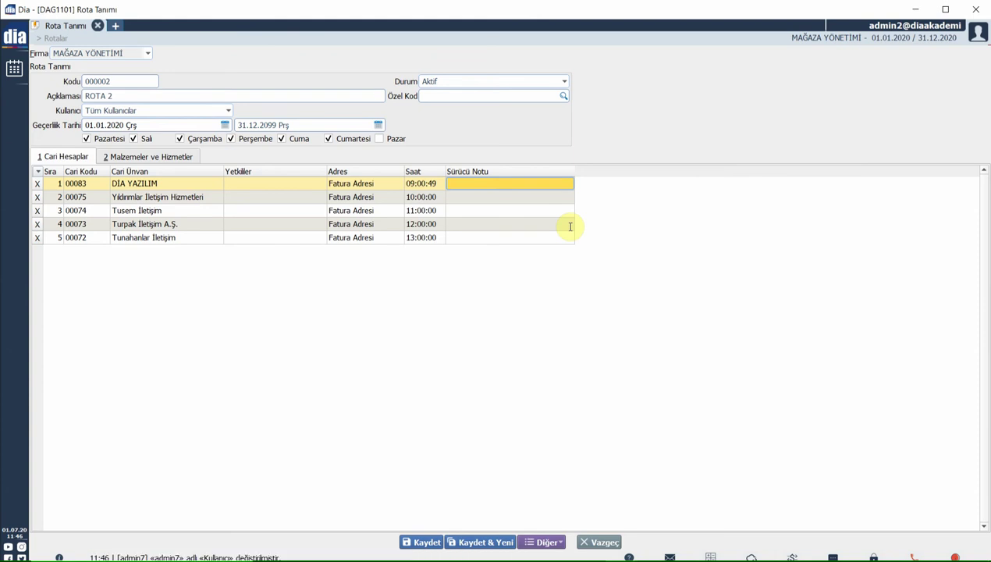
pyautogui.write('Belgeler eksiksiz alınsın')
pyautogui.click(469, 199)
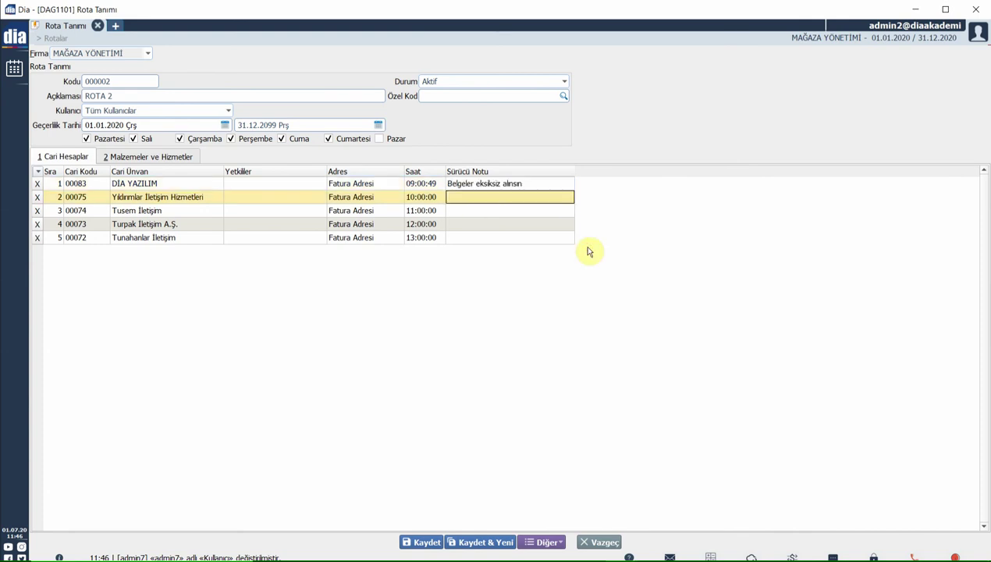
# Widen the code column in the materials and services list, update its sequence numbers, and return to the customer accounts.
pyautogui.click(175, 159)
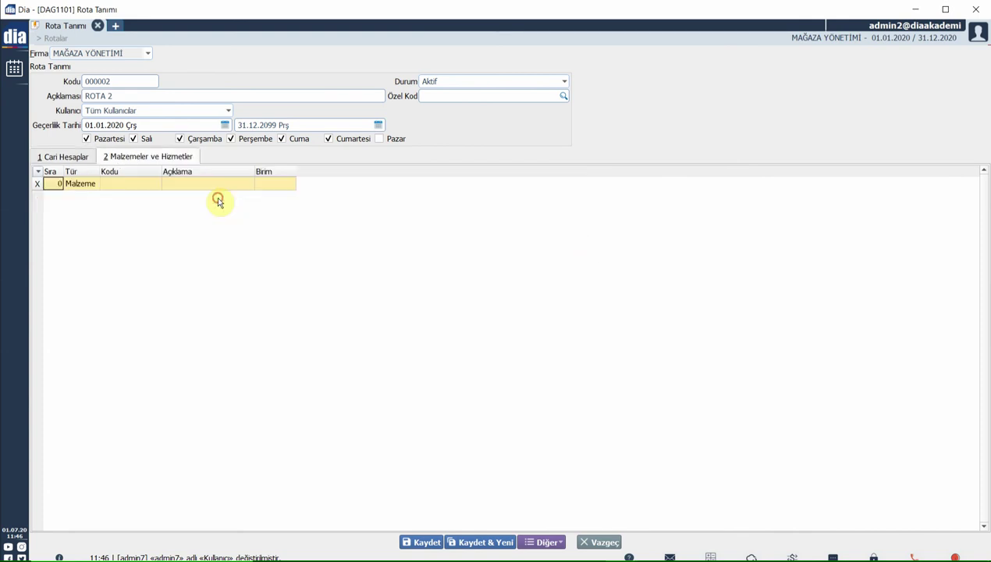
pyautogui.moveTo(161, 172); pyautogui.dragTo(167, 172)
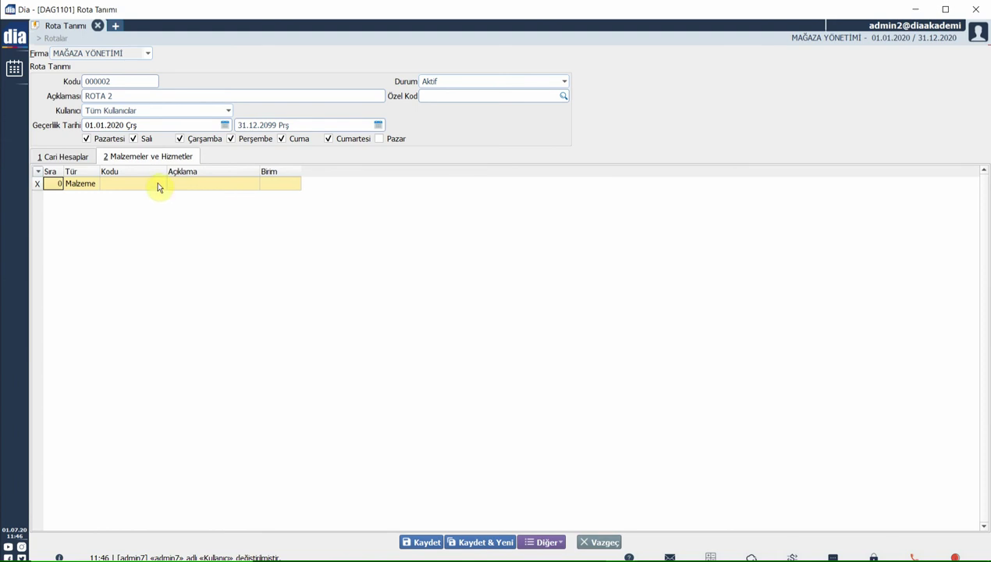
pyautogui.click(156, 184)
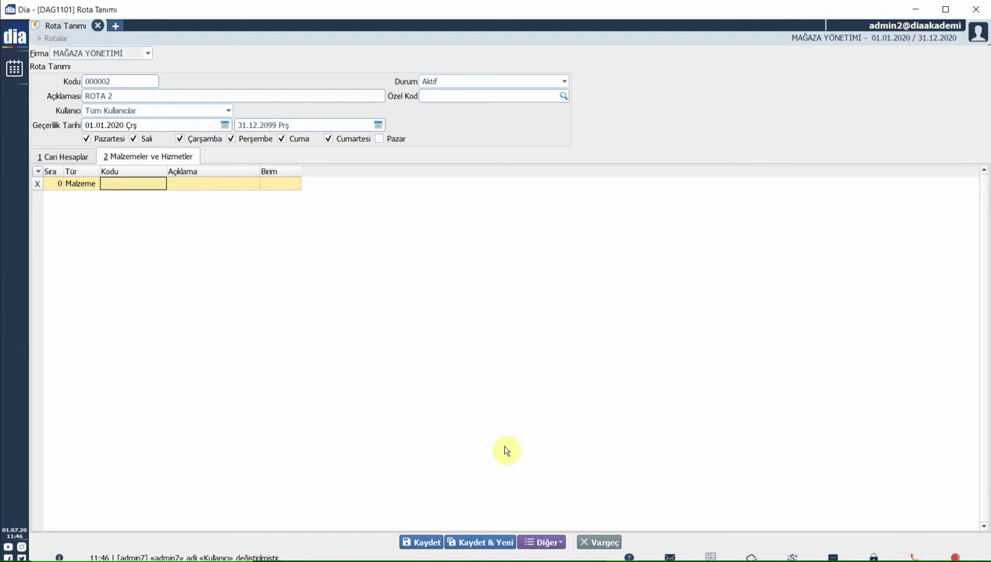
pyautogui.click(531, 539)
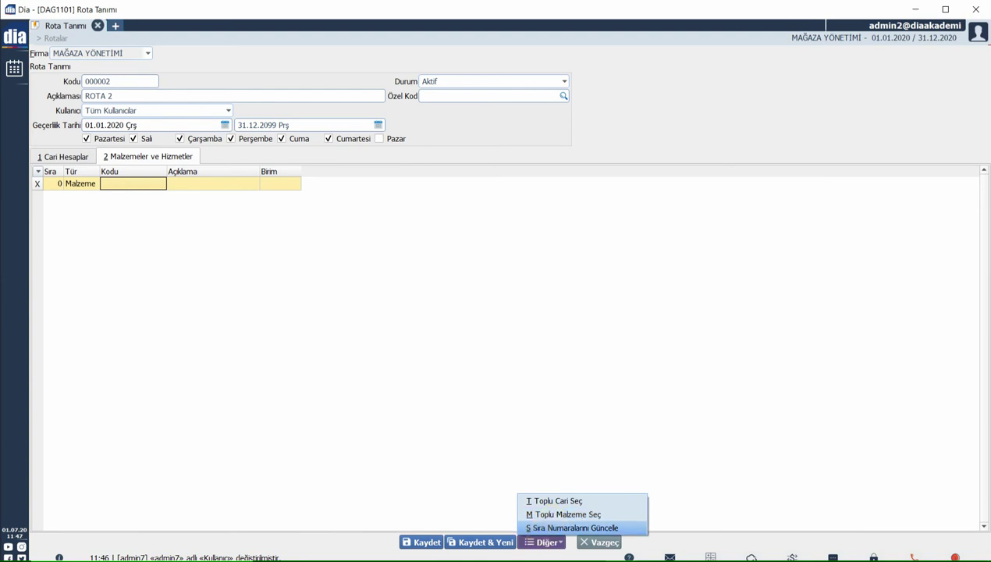
pyautogui.click(538, 528)
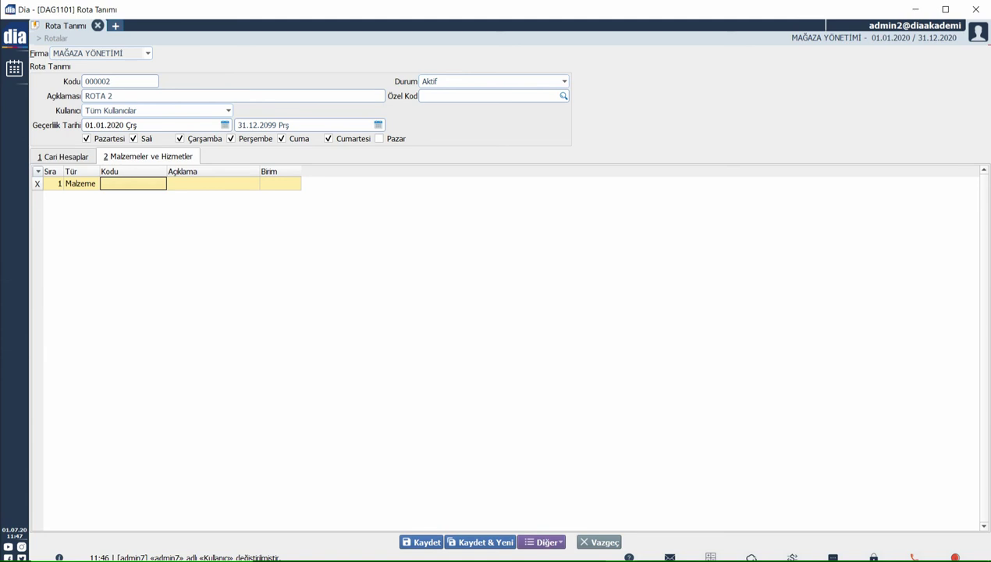
pyautogui.click(68, 159)
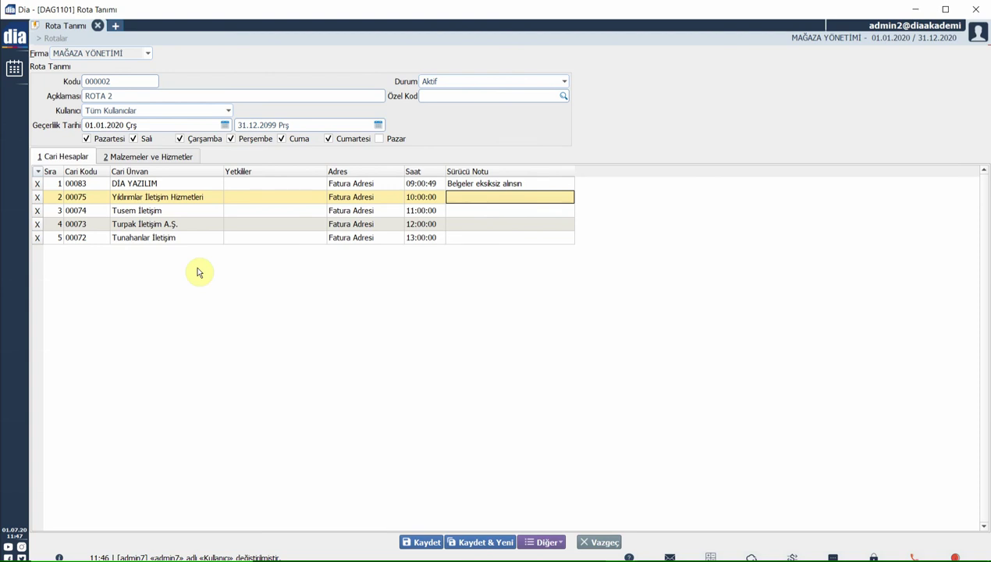
# Save the ROTA 2 route, then search for "kullanıcılar" and open the Kullanıcılar list under Sistem Yönetimi.
pyautogui.click(418, 541)
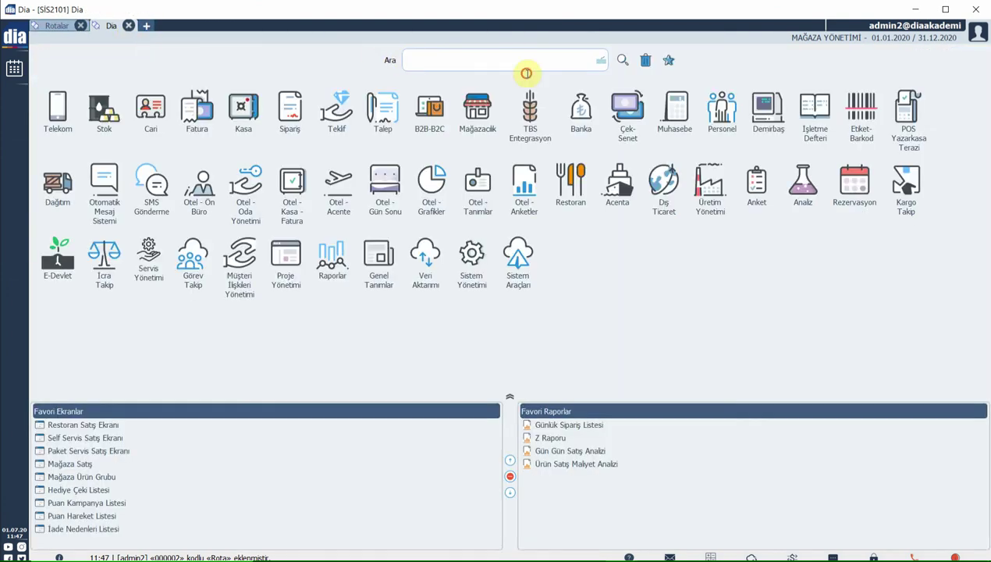
pyautogui.write('kullanıcılar')
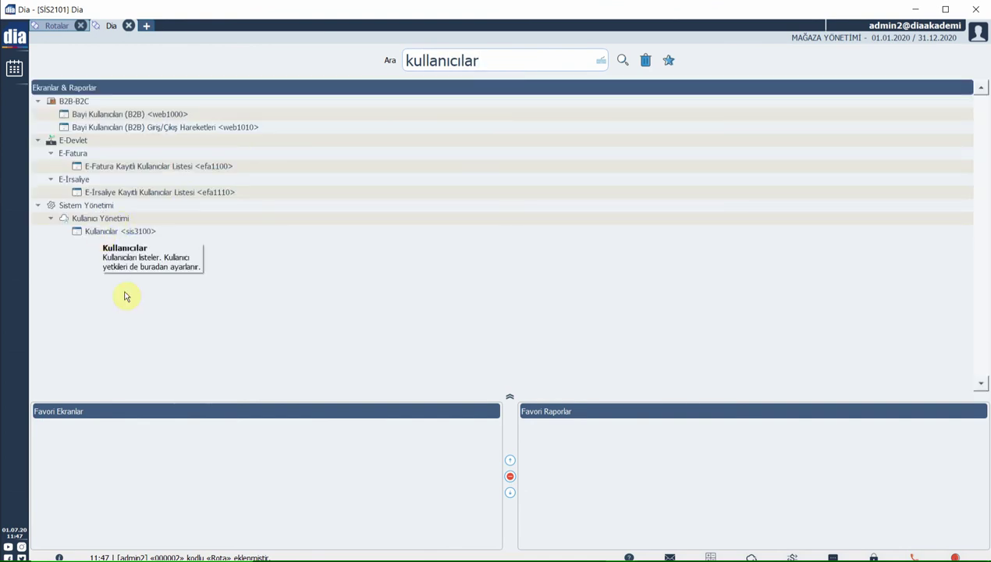
pyautogui.doubleClick(99, 232)
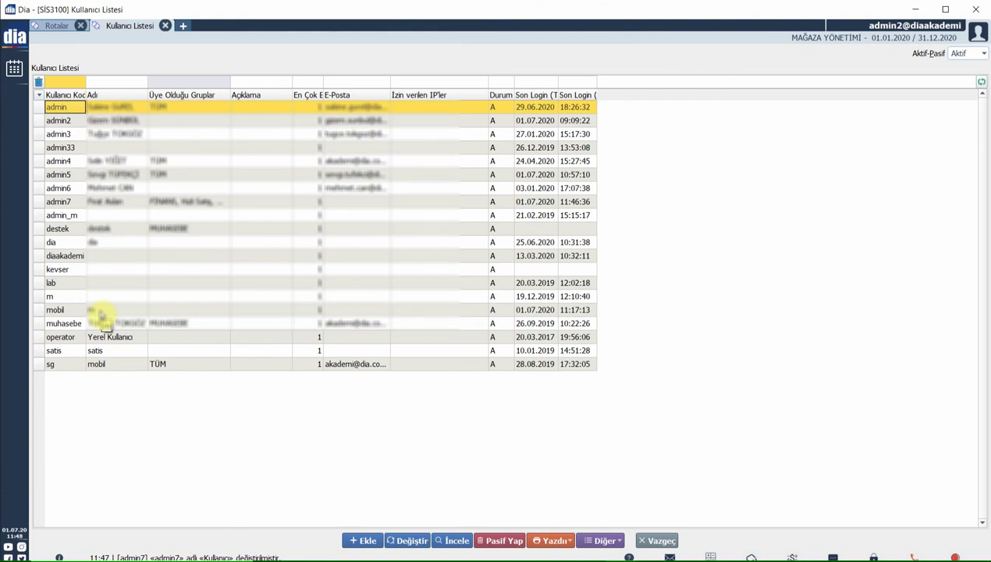
# Open the user mobil for editing and show its default parameters (Öntanımlı Parametreler).
pyautogui.click(98, 311)
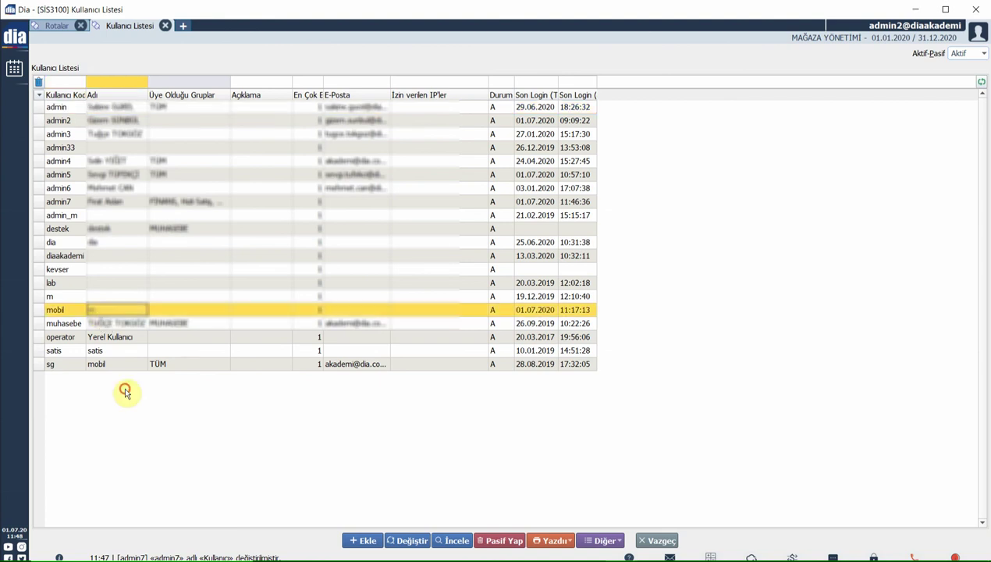
pyautogui.click(405, 540)
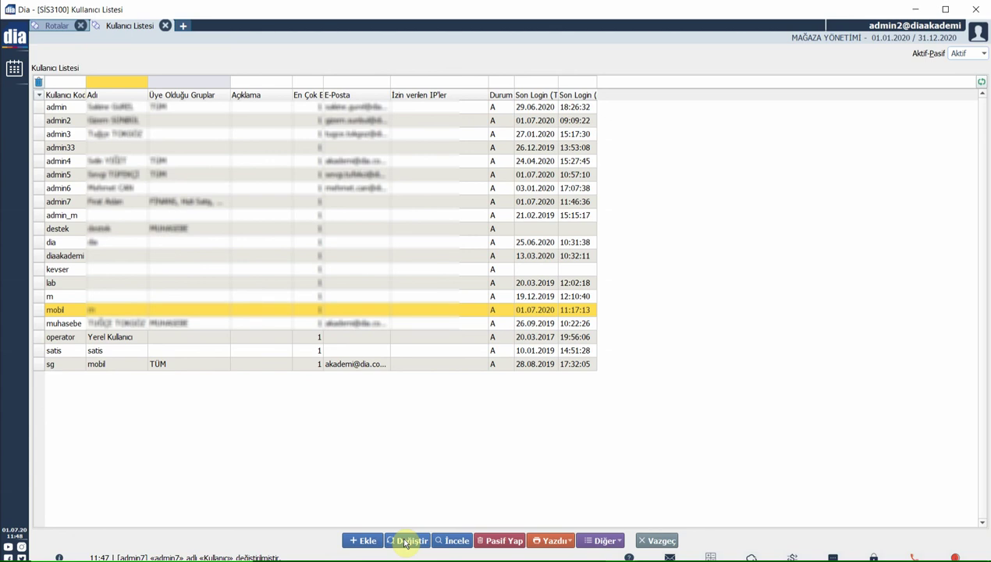
pyautogui.click(405, 541)
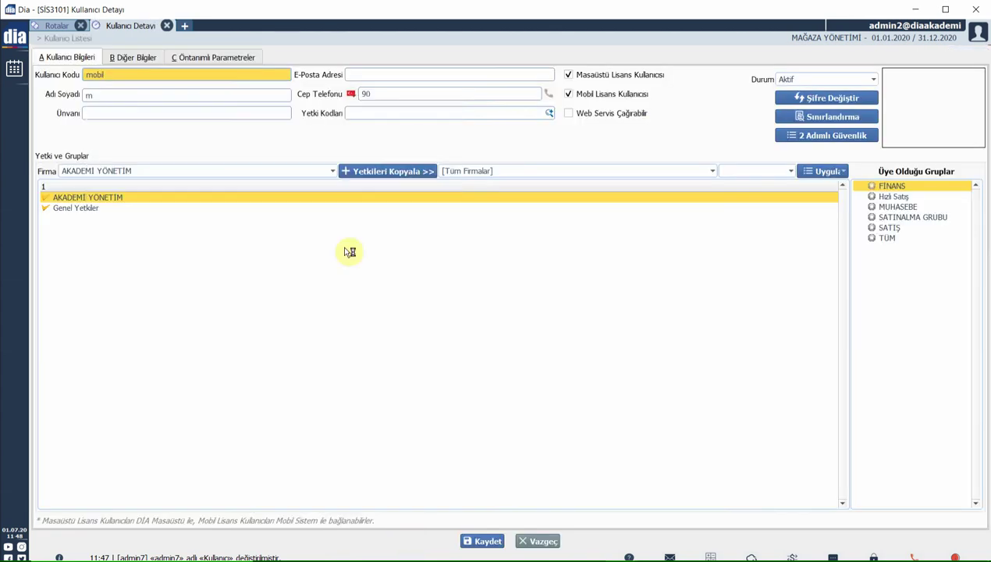
pyautogui.click(209, 58)
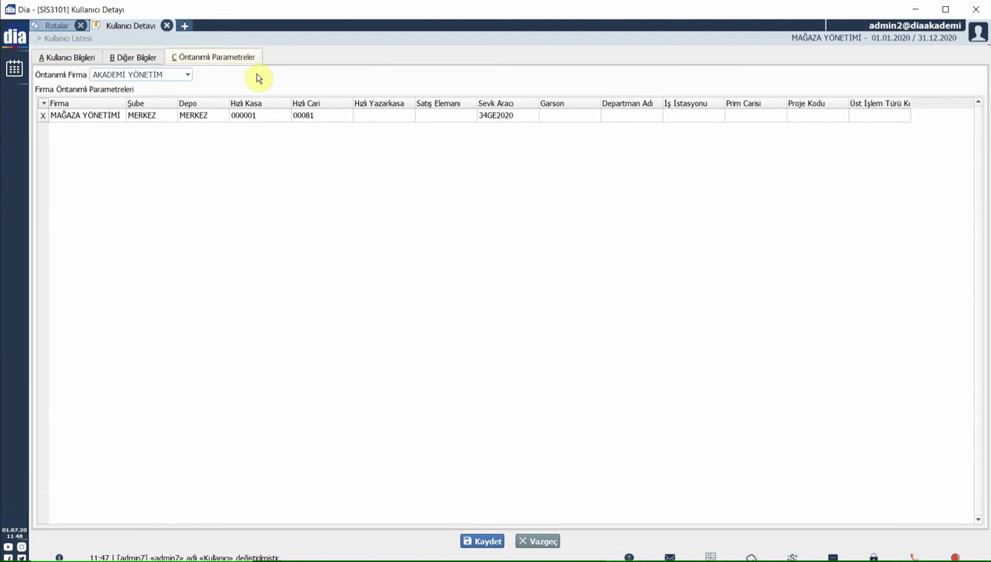
# Review the MAĞAZA YÖNETİMİ row of default parameters and open the vehicle list for its Sevk Aracı value.
pyautogui.click(74, 117)
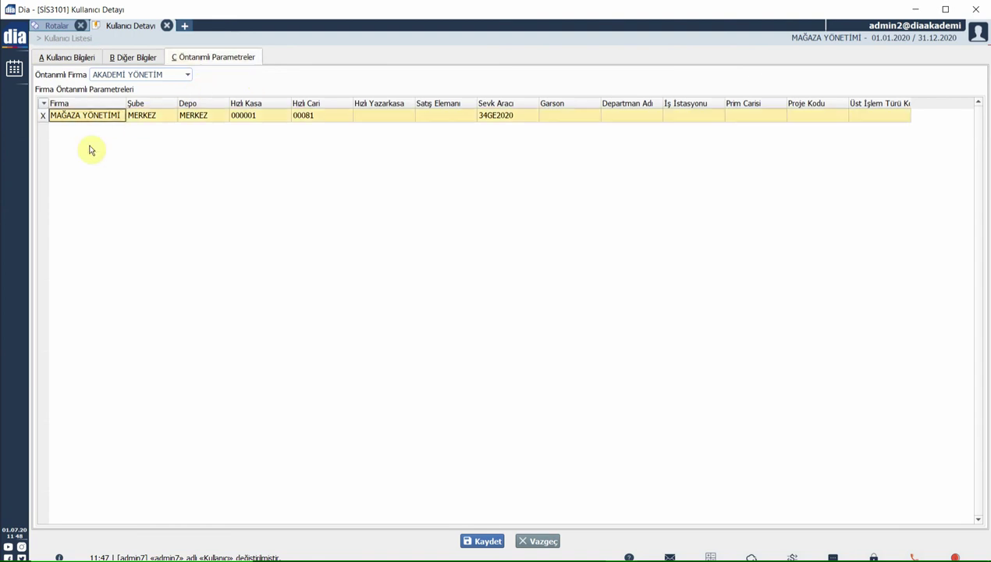
pyautogui.click(259, 128)
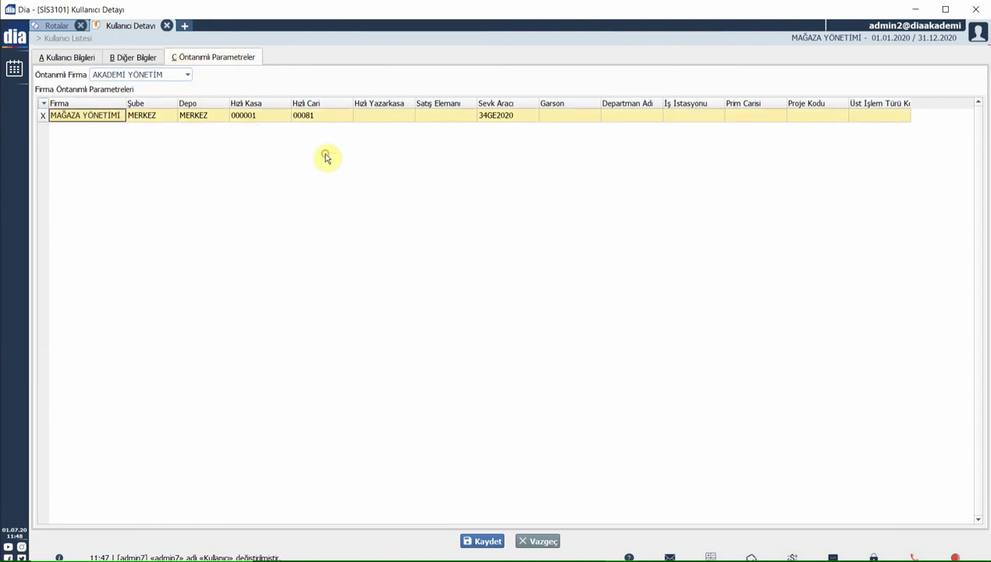
pyautogui.click(480, 117)
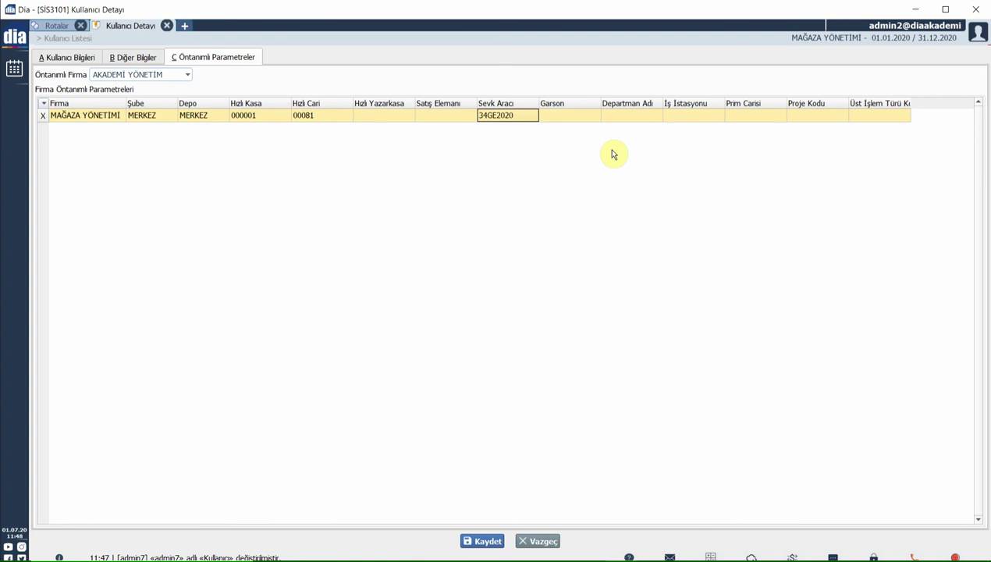
pyautogui.click(534, 116)
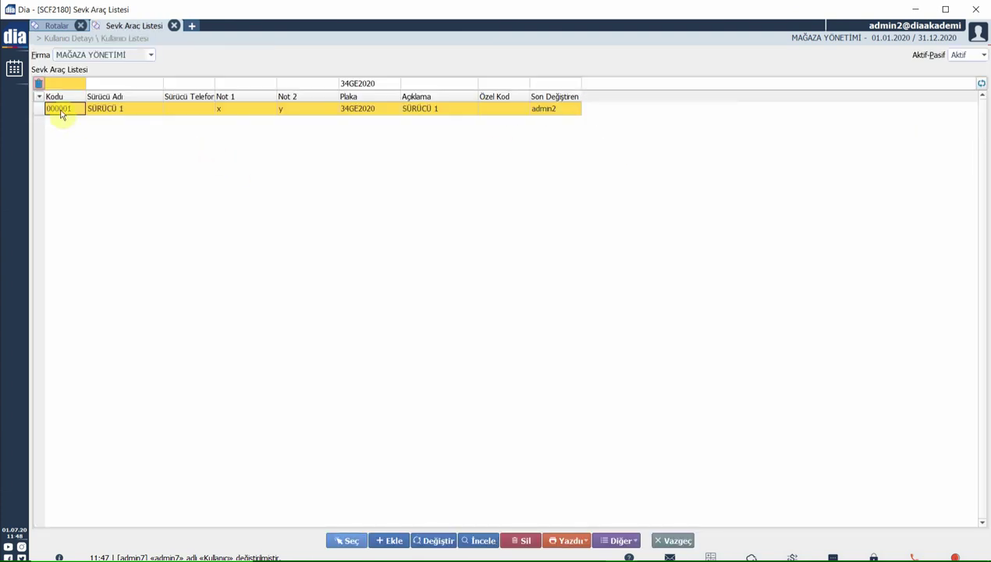
pyautogui.click(379, 540)
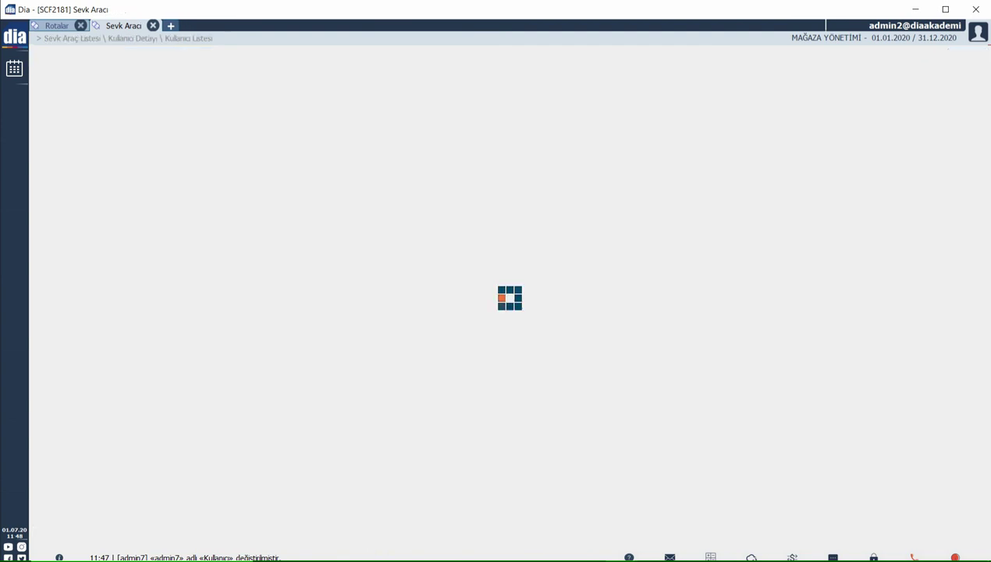
pyautogui.click(396, 273)
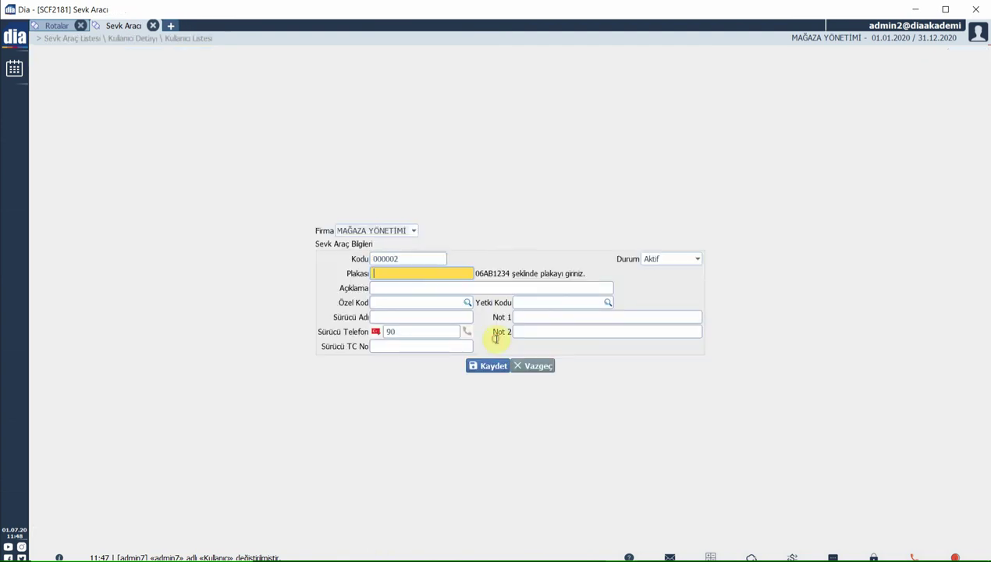
pyautogui.click(384, 301)
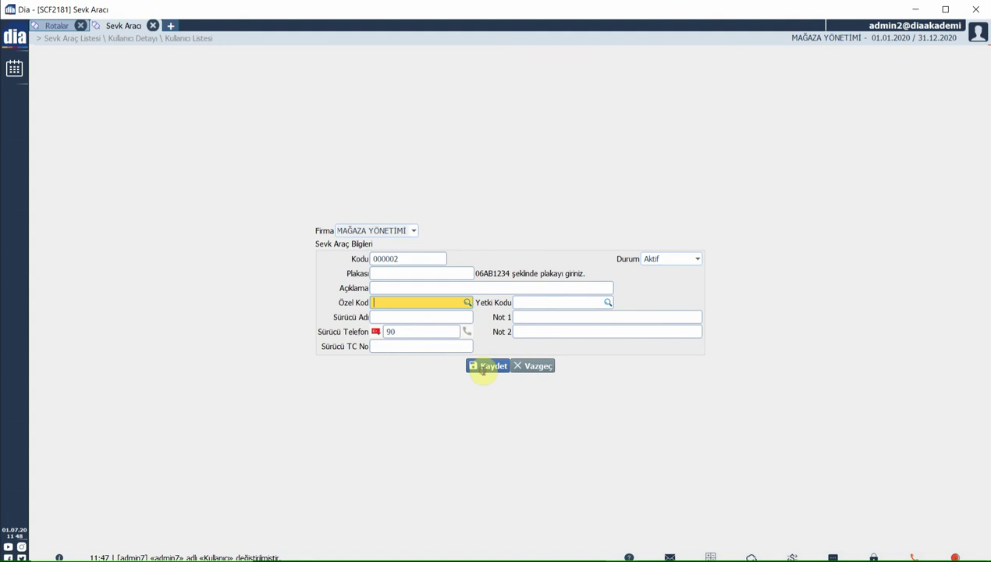
pyautogui.click(538, 365)
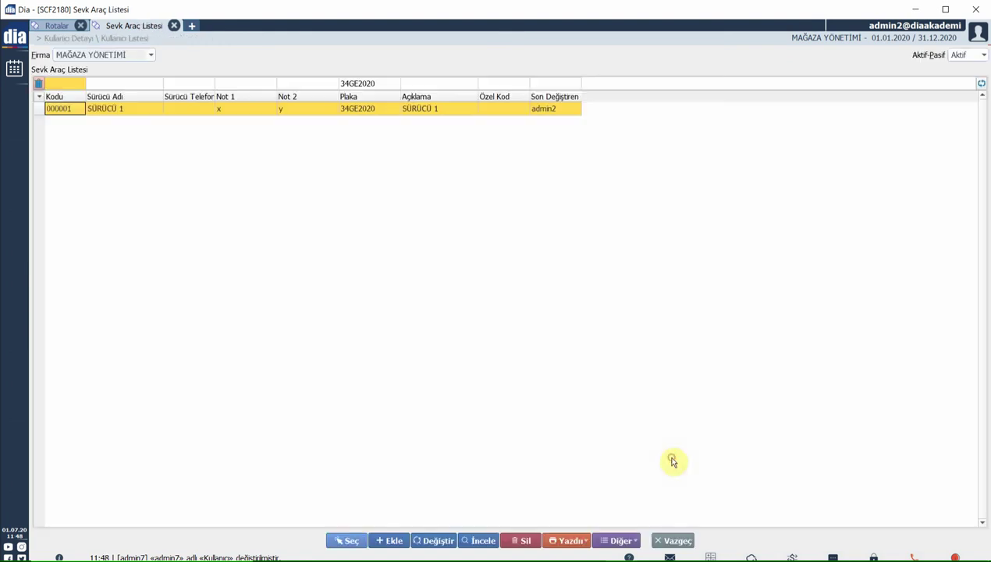
# Choose the SÜRÜCÜ 1 vehicle as the default Sevk Aracı, save the user mobil and leave the user list.
pyautogui.doubleClick(141, 112)
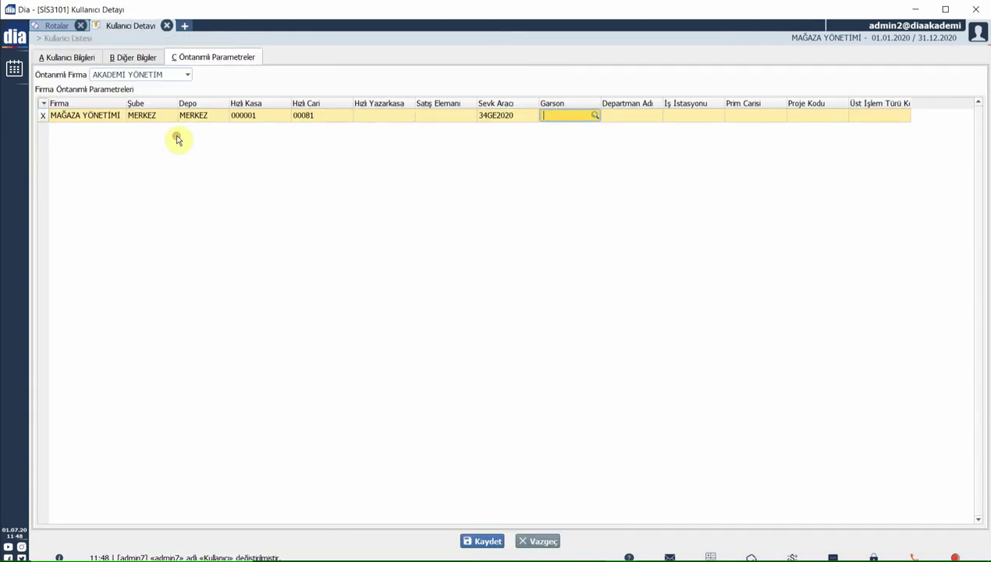
pyautogui.click(250, 113)
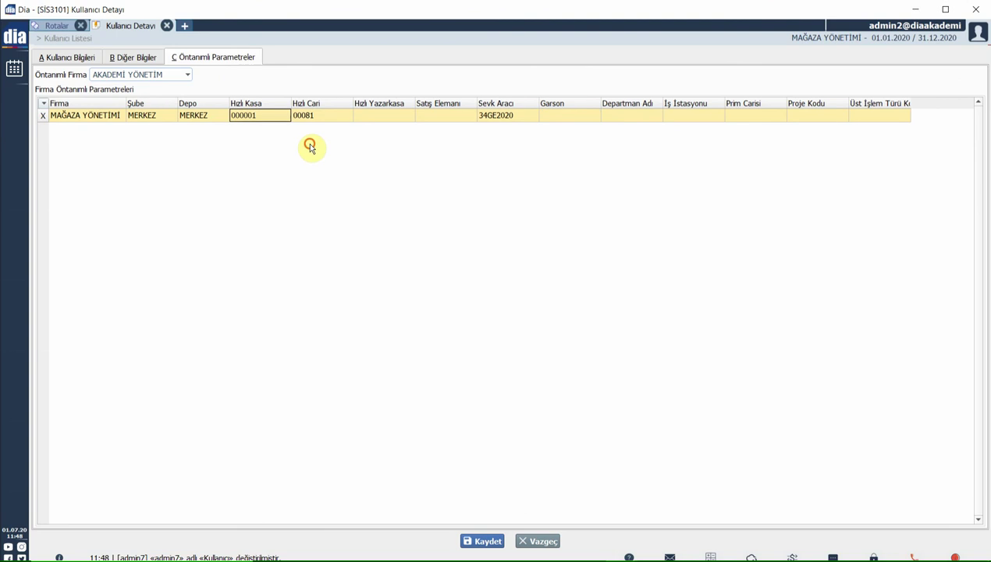
pyautogui.click(482, 544)
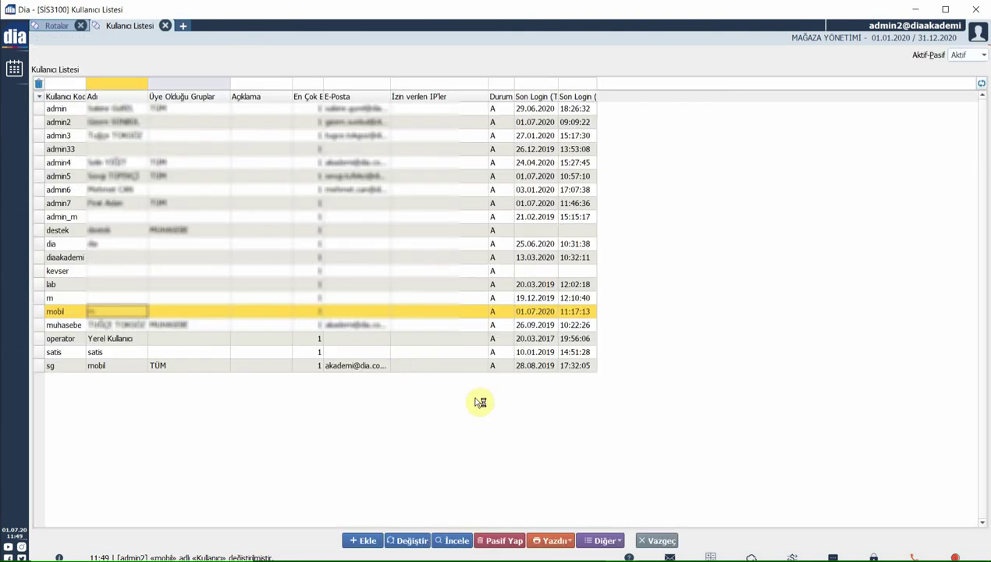
pyautogui.click(656, 540)
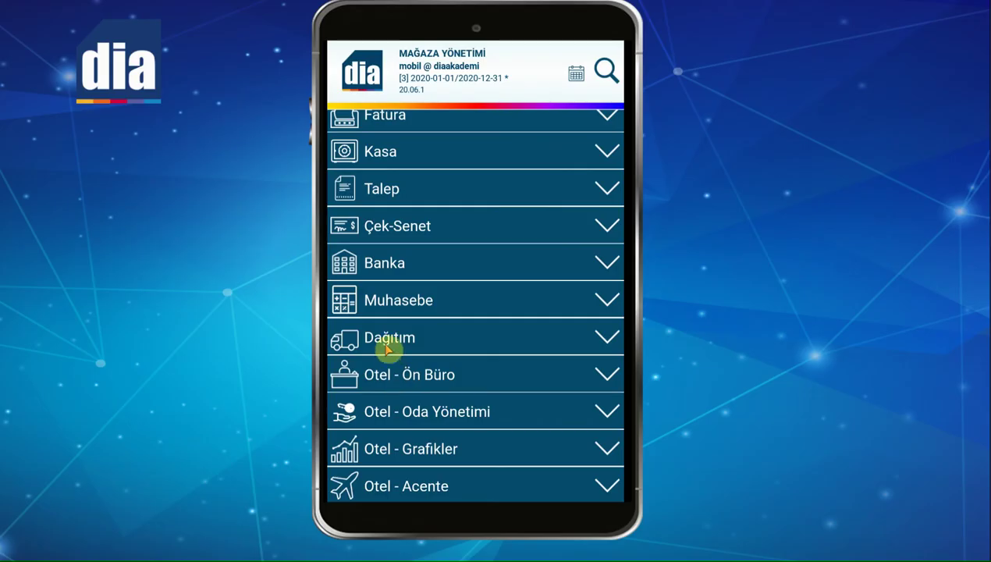
# Switch to the Dia mobile app and expand the Dağıtım module.
pyautogui.click(387, 346)
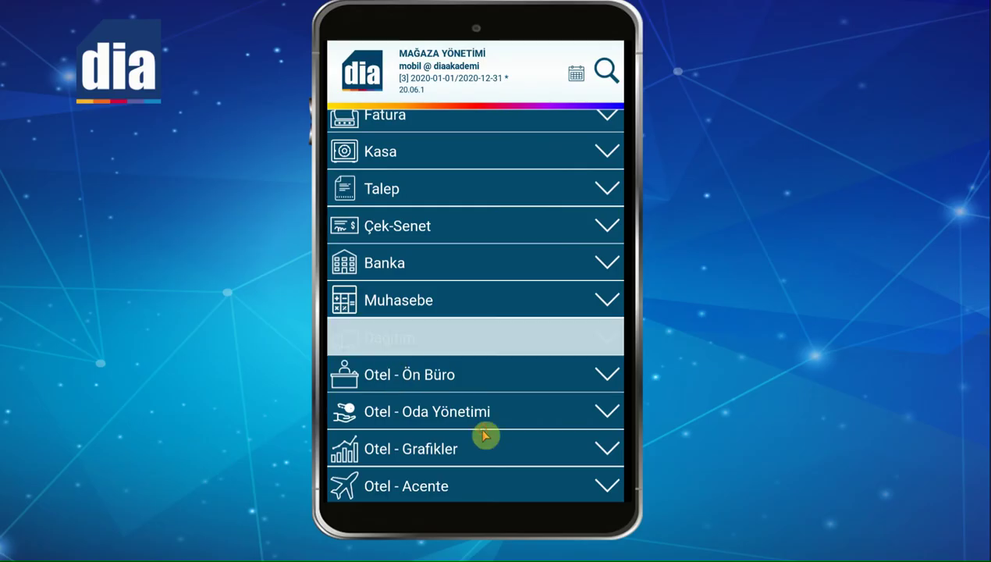